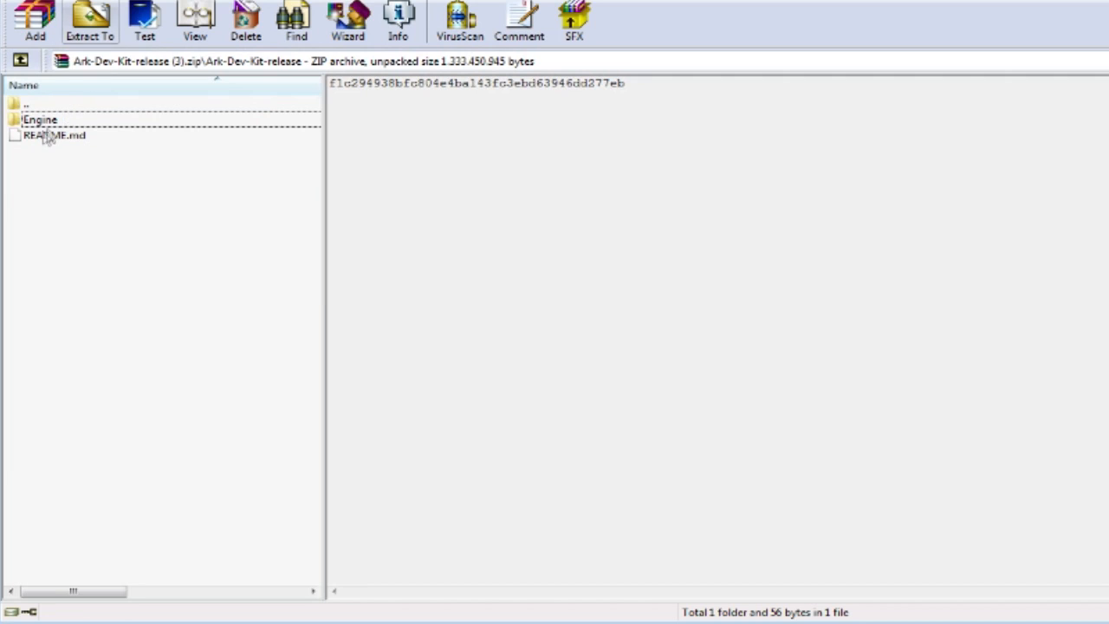
Select the Engine folder inside the Ark-Dev-Kit-release archive.
click(40, 118)
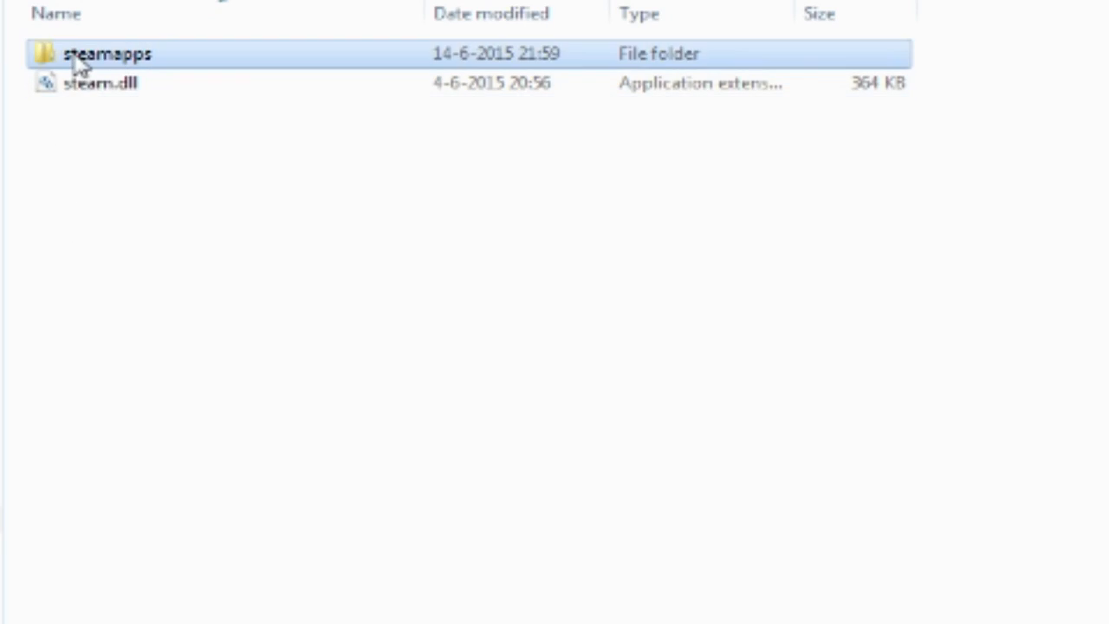
Navigate into steamapps > common > ARKDevKit in Explorer.
double_click(82, 54)
double_click(121, 54)
double_click(130, 98)
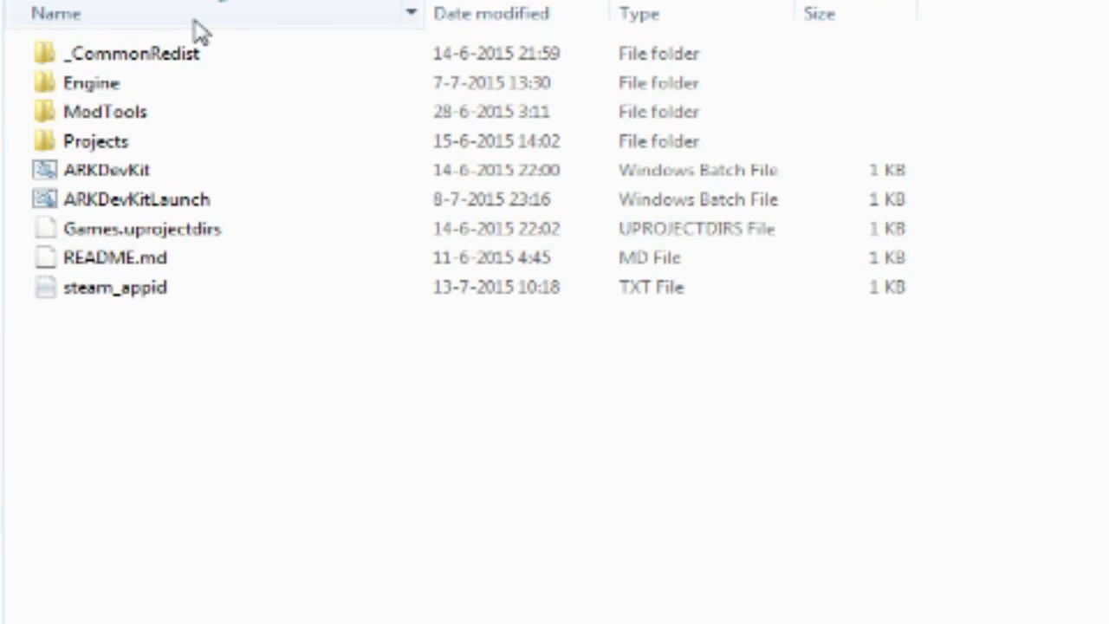
Select the ARKDevKit Windows batch file in the dev kit folder.
click(121, 173)
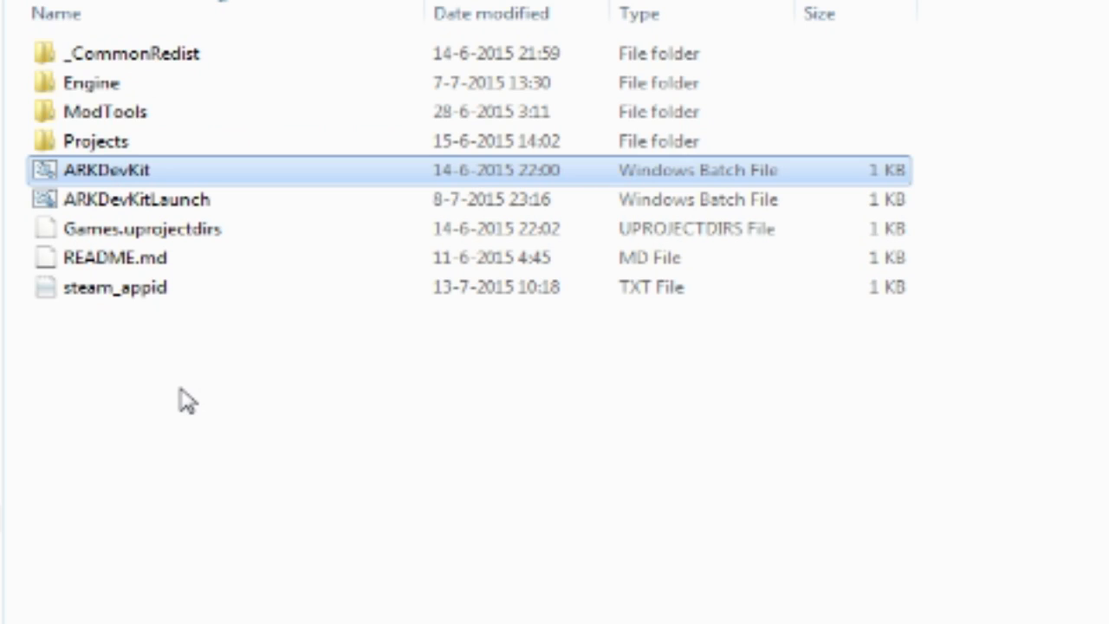